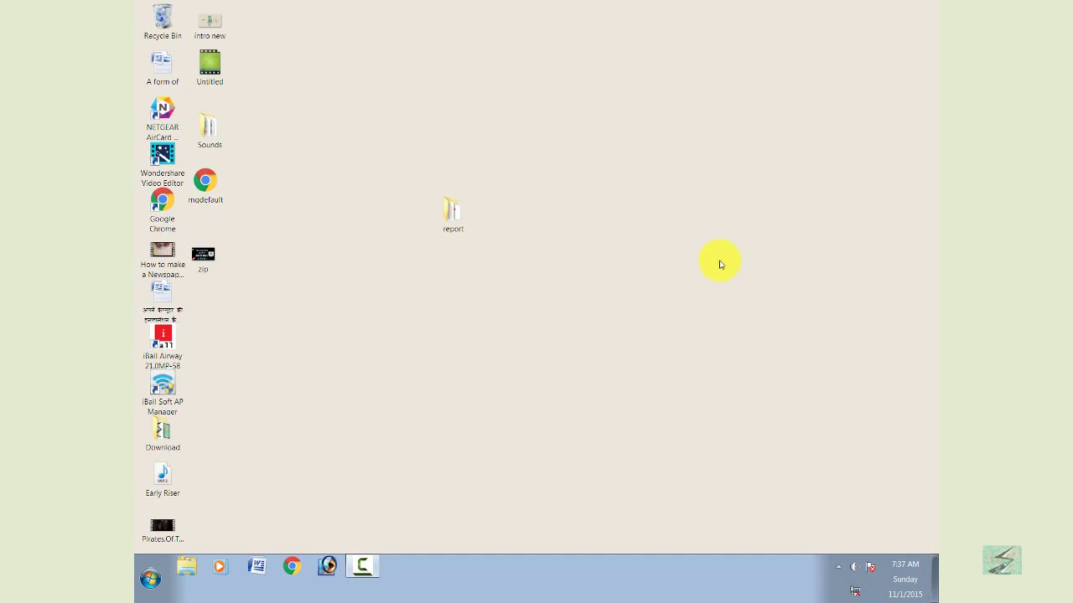
# Open the report folder on the desktop and go through the Excel, Word, text and PNG files inside it.
pyautogui.doubleClick(453, 211)
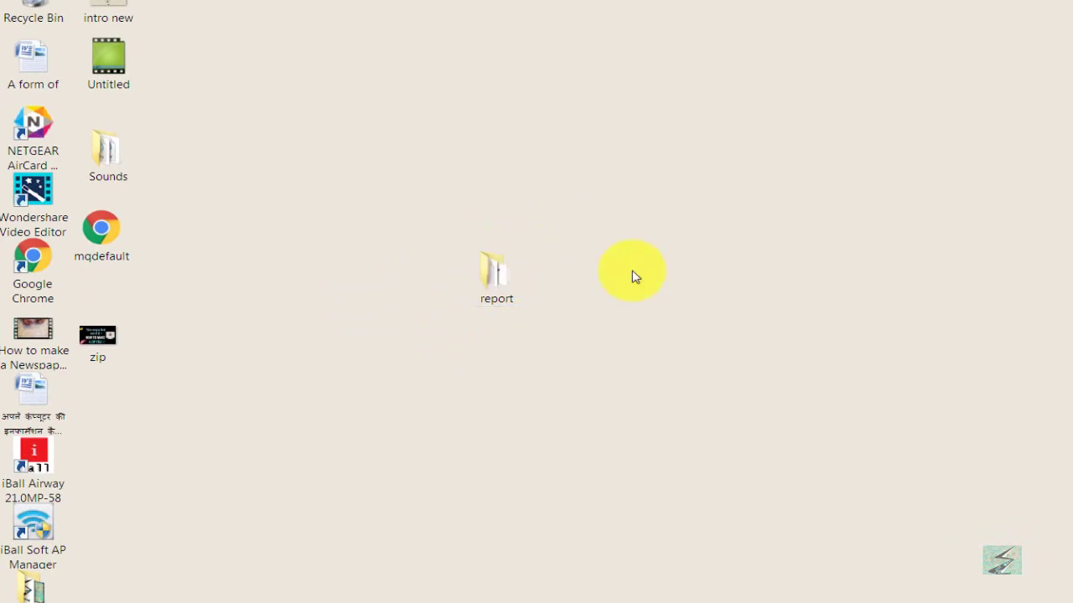
pyautogui.doubleClick(492, 268)
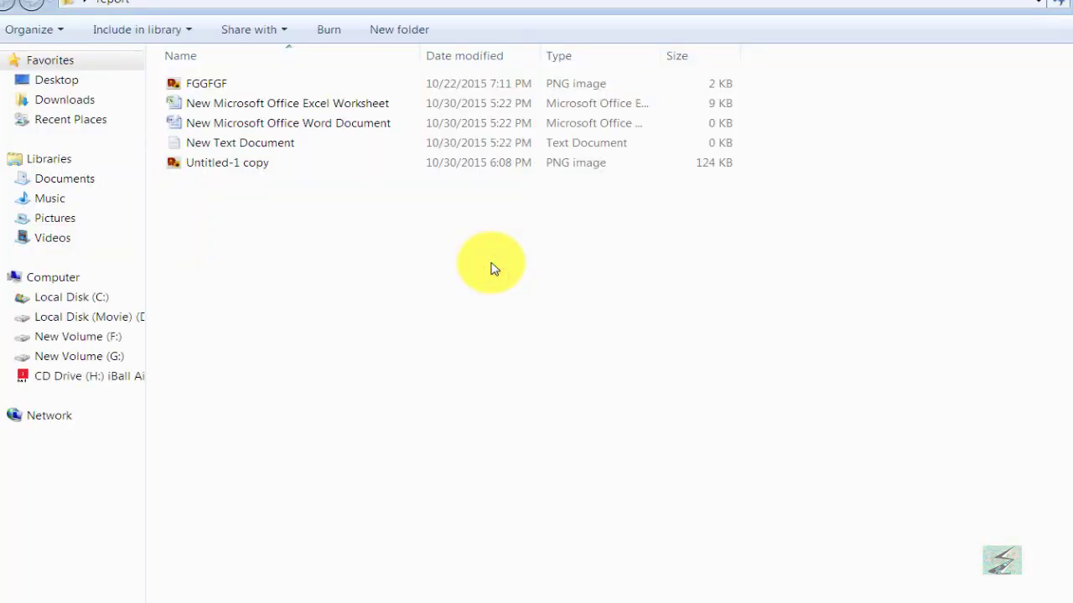
pyautogui.click(221, 91)
pyautogui.click(218, 102)
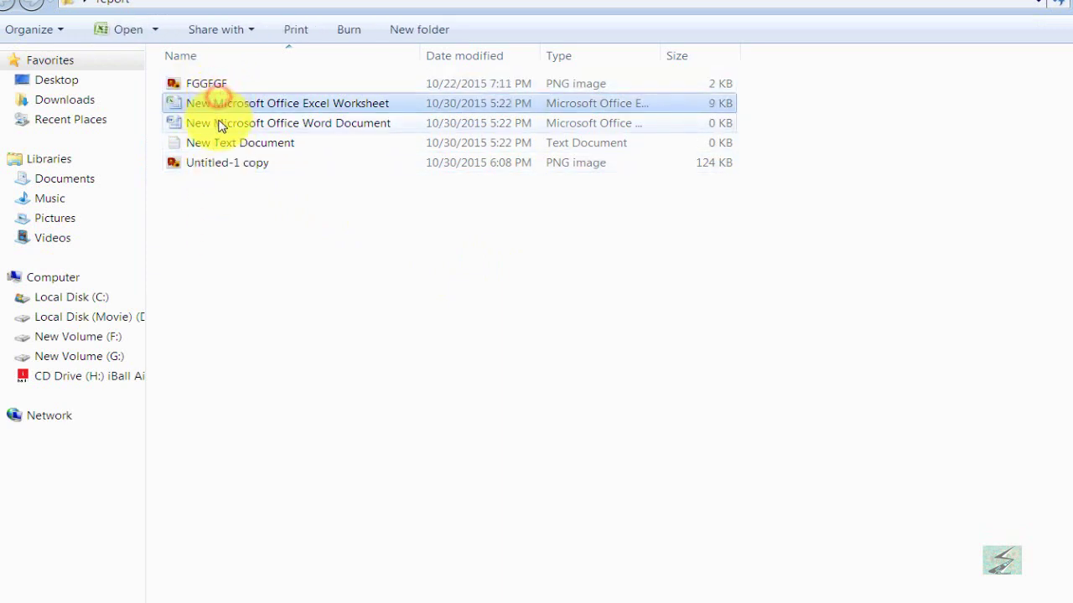
pyautogui.click(220, 123)
pyautogui.click(226, 140)
pyautogui.click(226, 163)
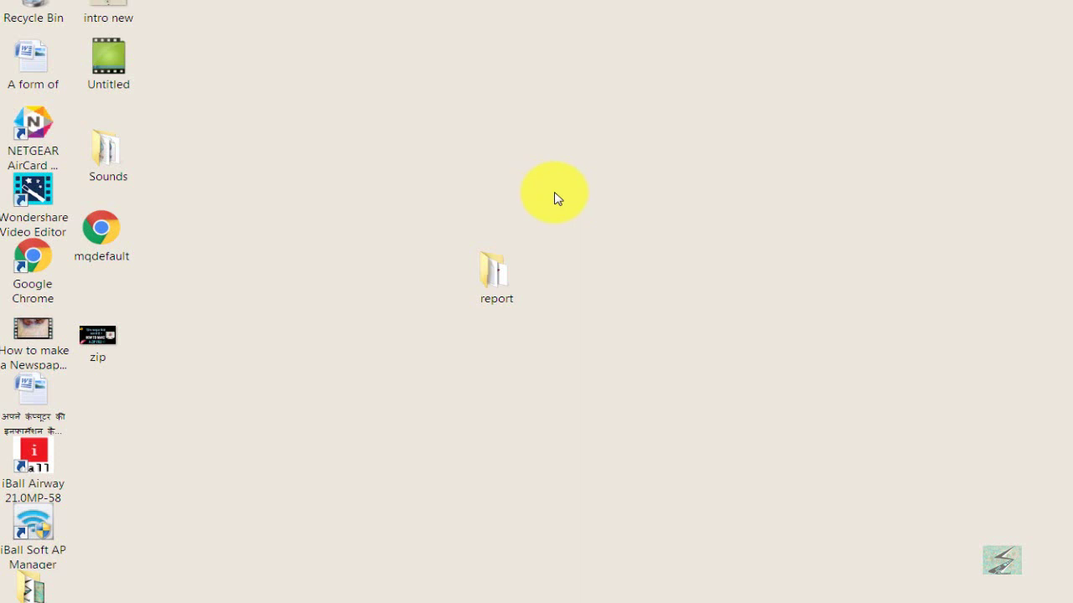
# Reopen the report folder to check its contents briefly, and close it again.
pyautogui.click(491, 275)
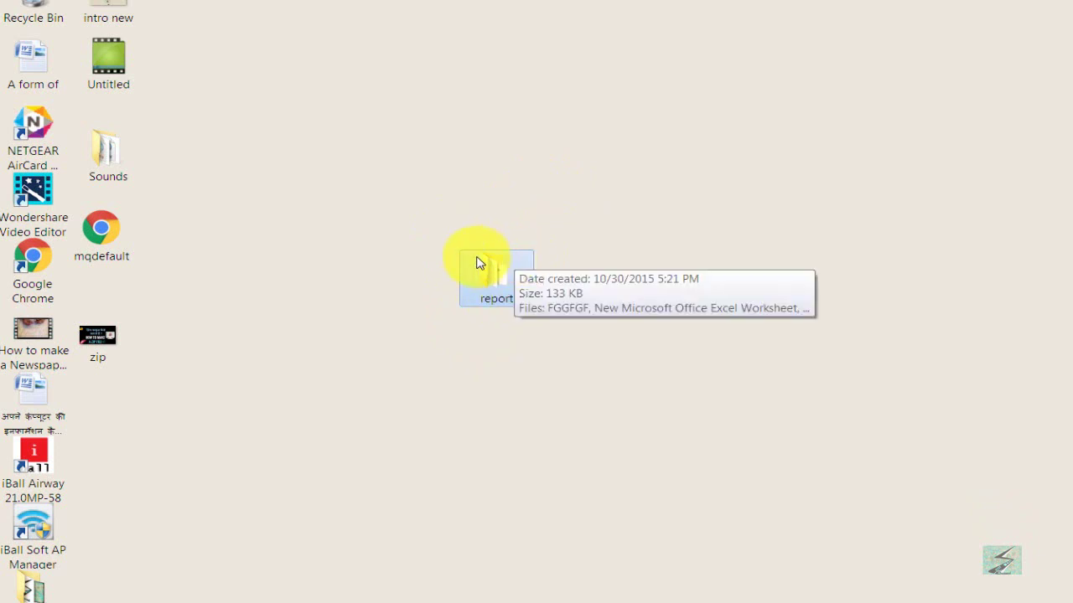
pyautogui.doubleClick(503, 271)
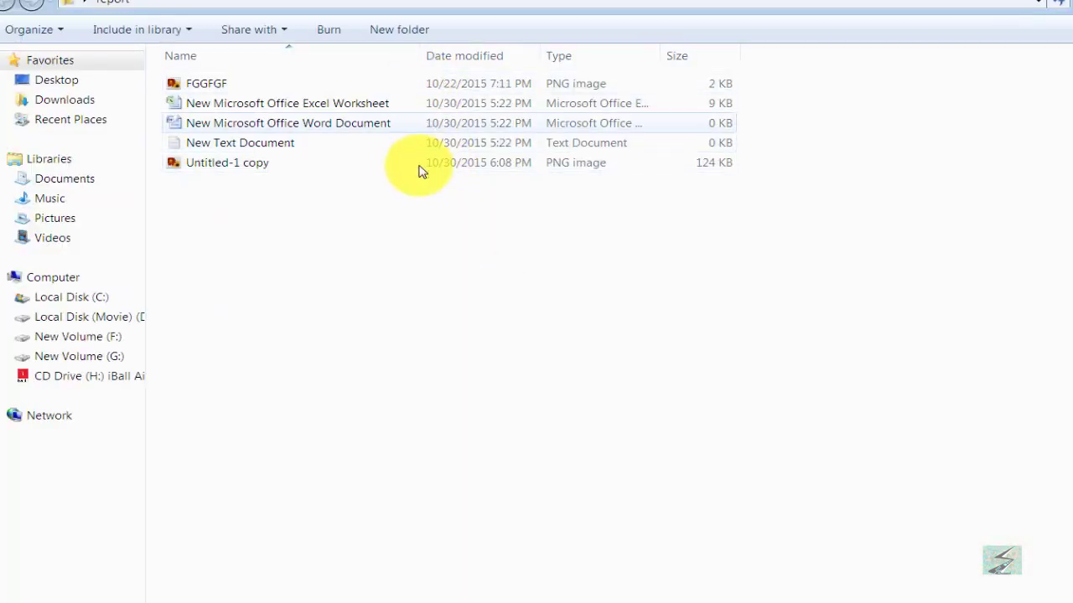
pyautogui.click(1058, 5)
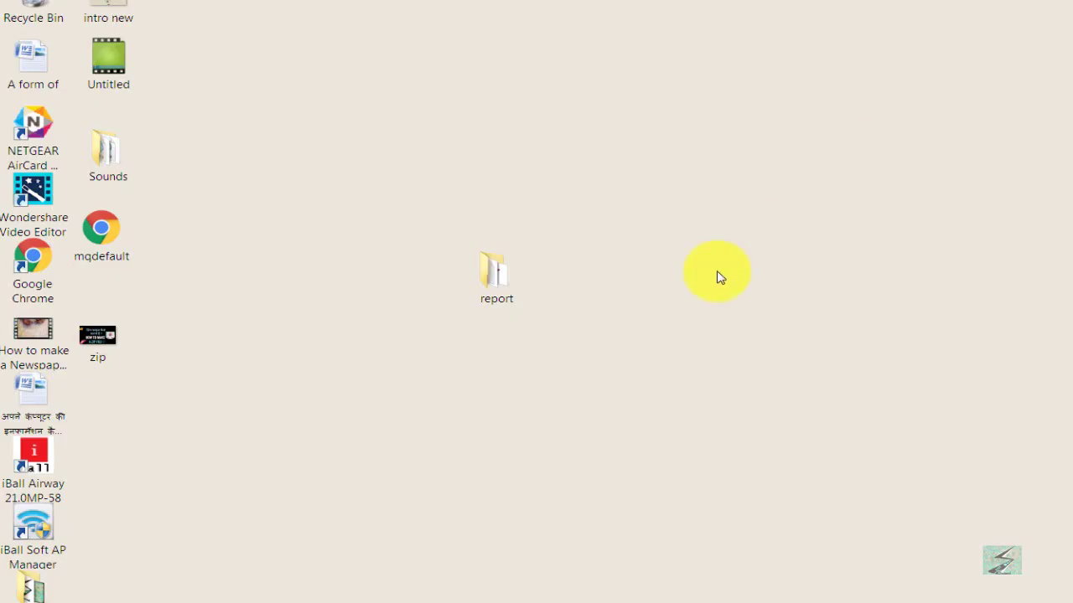
# Compress the report folder into a zipped folder, keep the name report, and place the archive beside the original folder.
pyautogui.click(486, 283)
pyautogui.rightClick(488, 286)
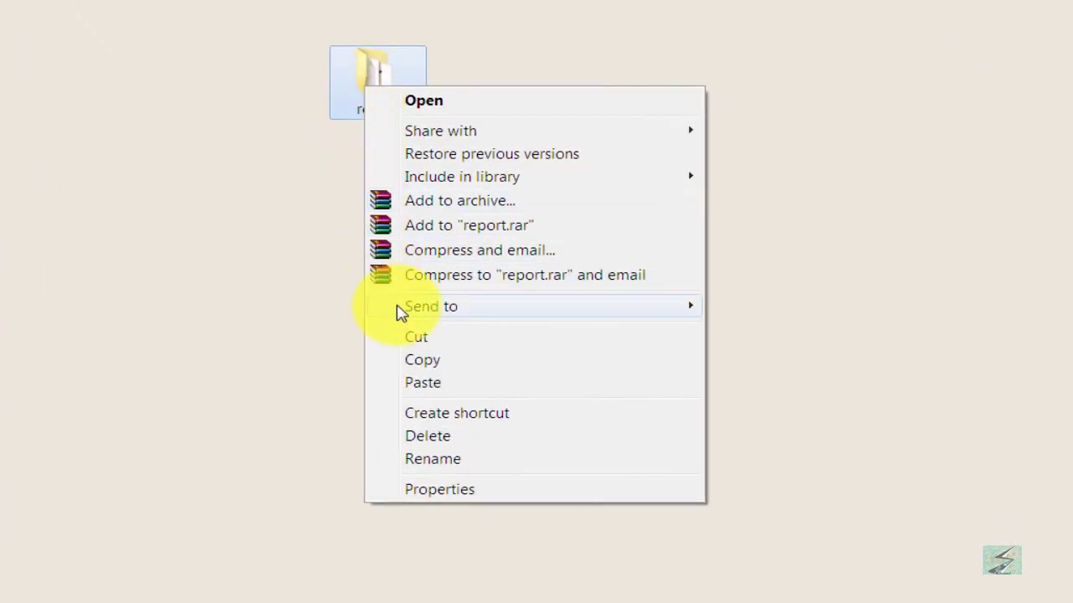
pyautogui.moveTo(398, 312)
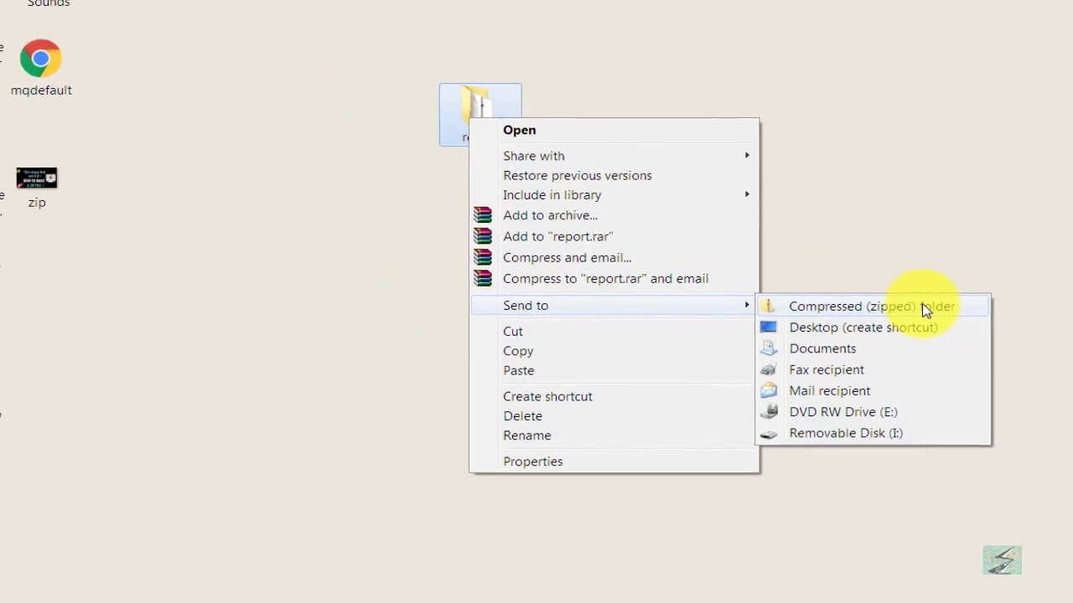
pyautogui.click(925, 308)
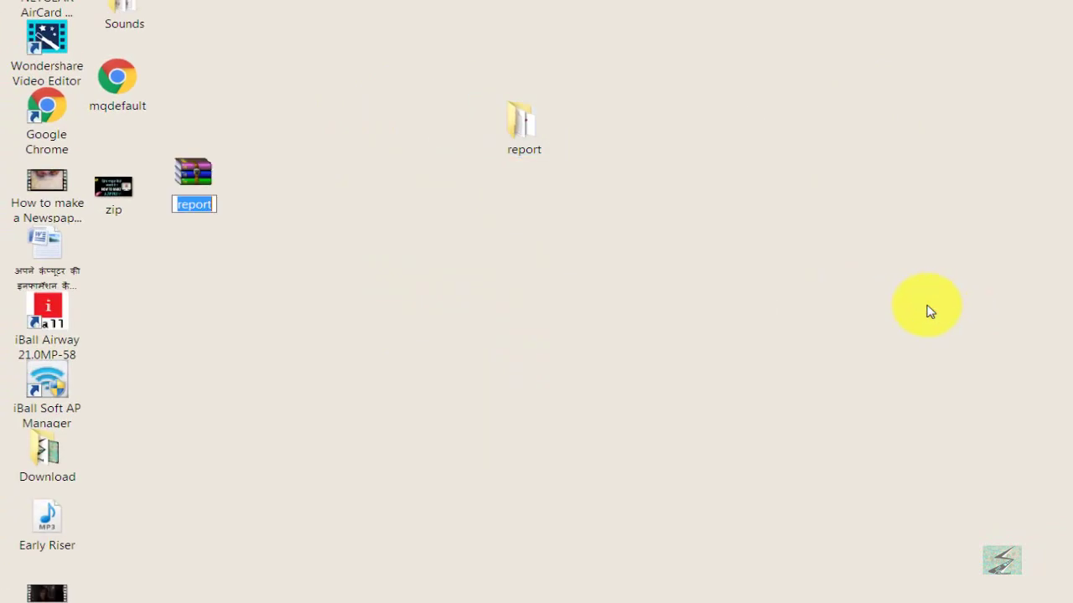
pyautogui.press('Return')
pyautogui.moveTo(196, 163); pyautogui.dragTo(583, 109)
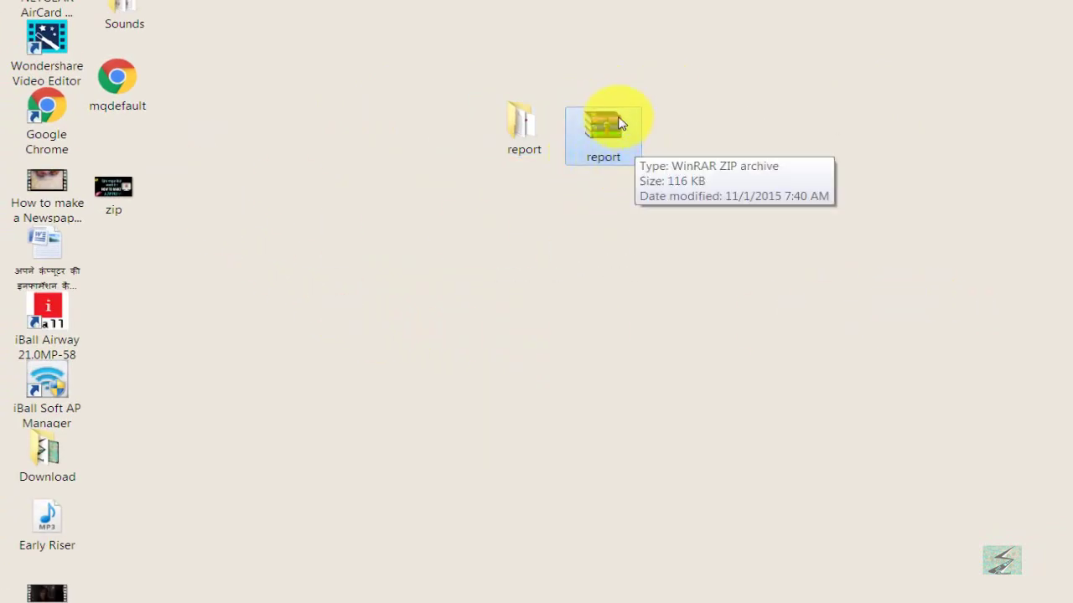
pyautogui.click(721, 105)
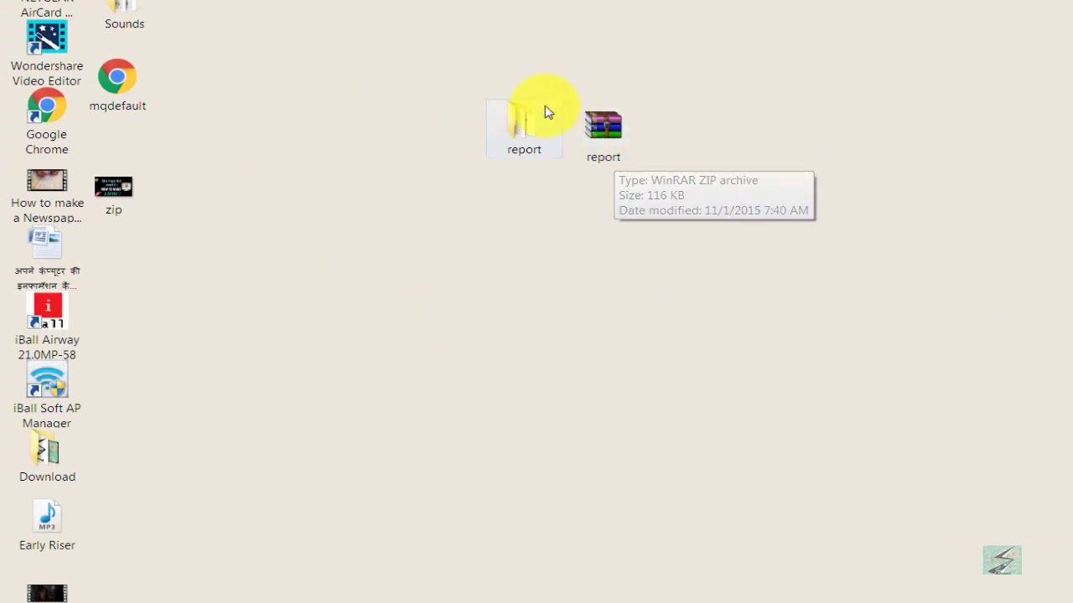
# Open the report zip archive in WinRAR, view the Untitled-1 copy image in its report folder, and close the archive.
pyautogui.click(592, 136)
pyautogui.doubleClick(592, 135)
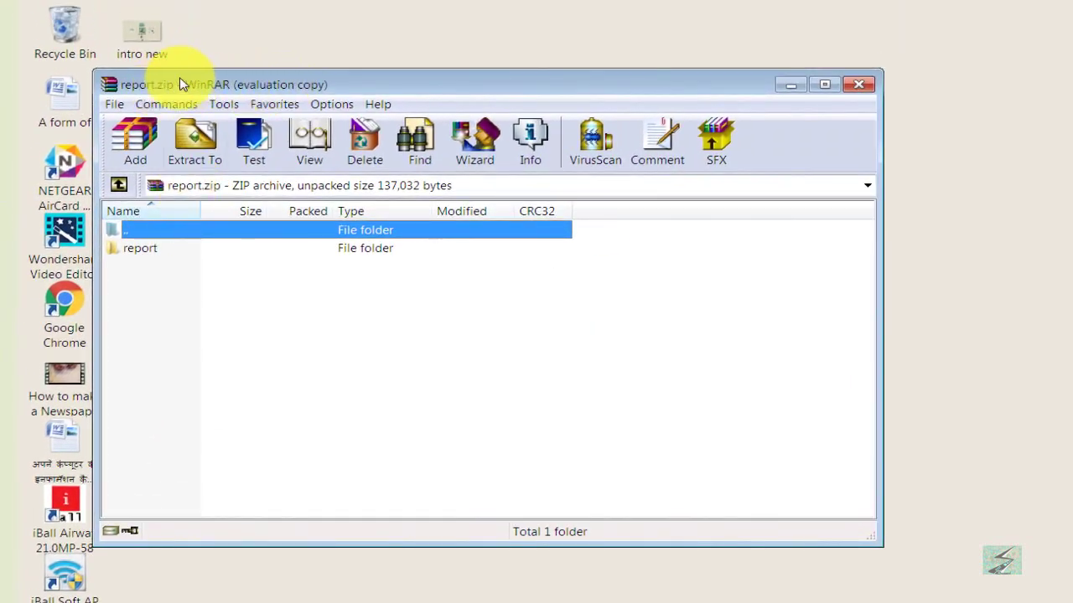
pyautogui.moveTo(347, 84); pyautogui.dragTo(514, 108)
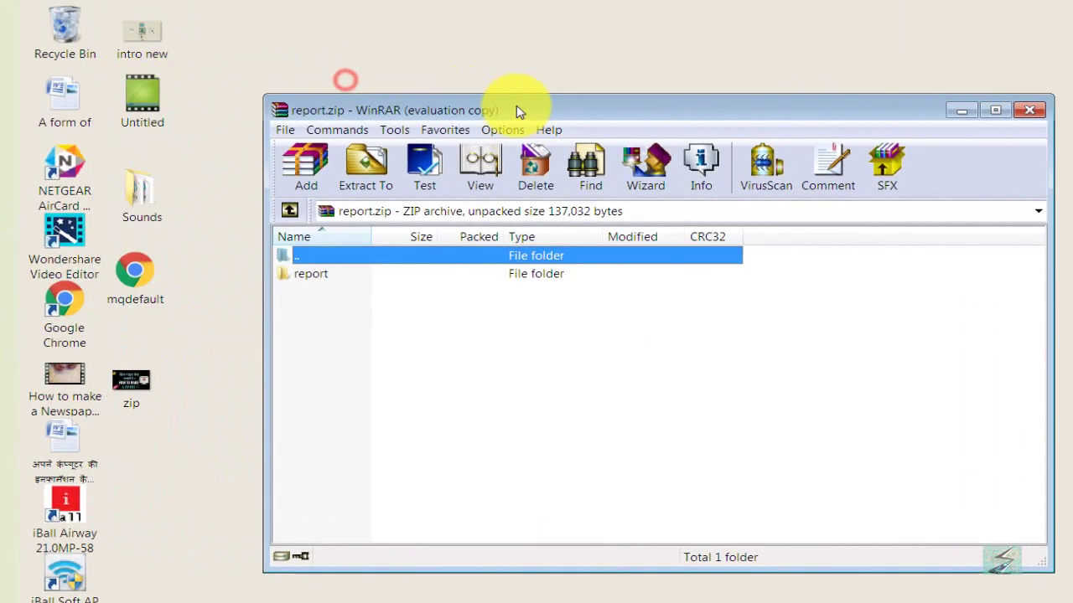
pyautogui.doubleClick(321, 281)
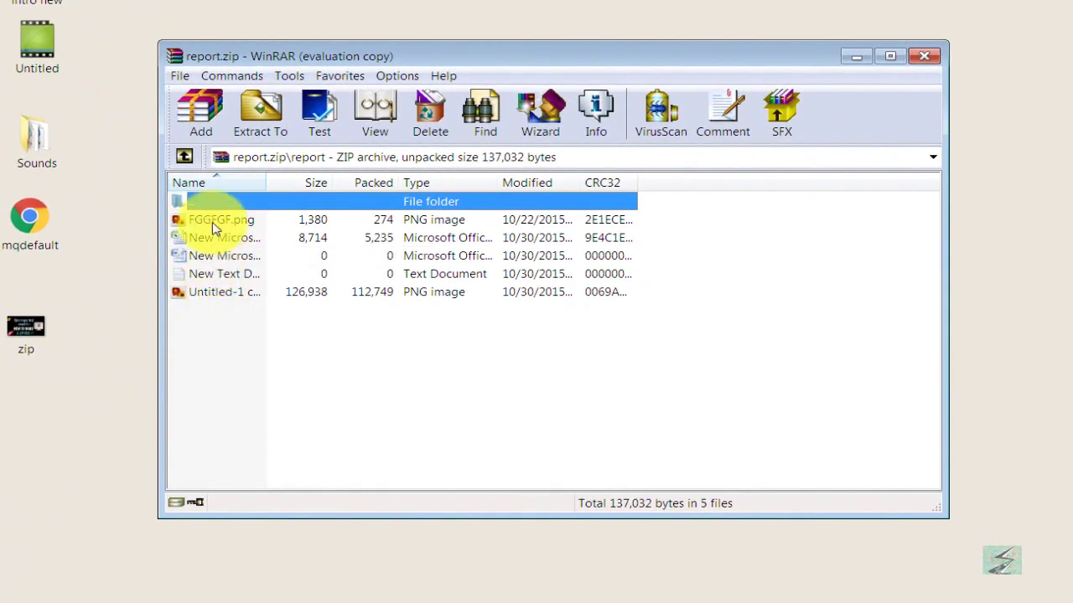
pyautogui.doubleClick(202, 295)
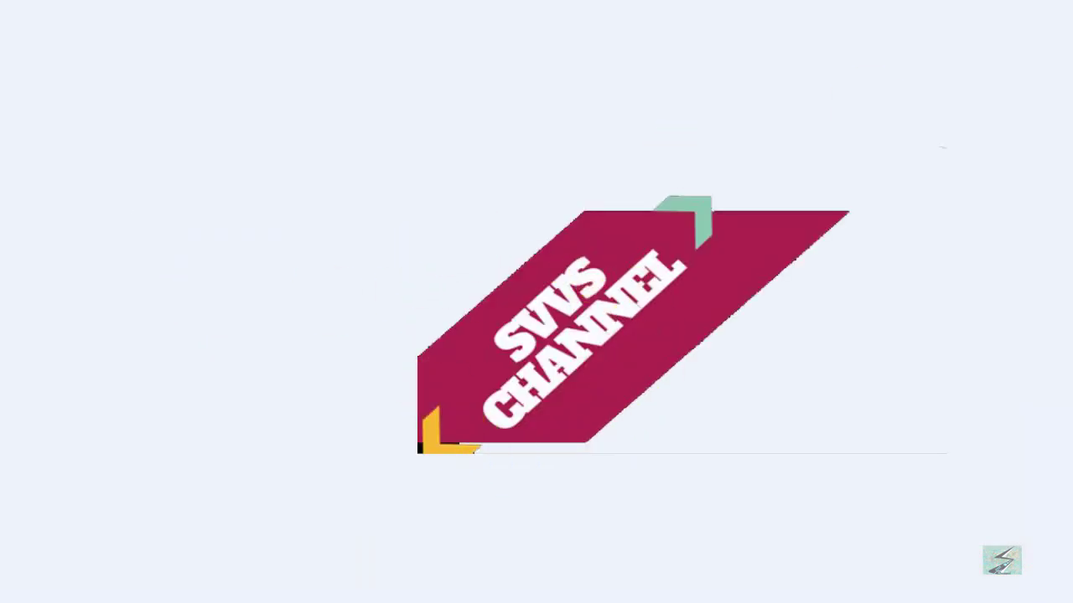
pyautogui.press('Escape')
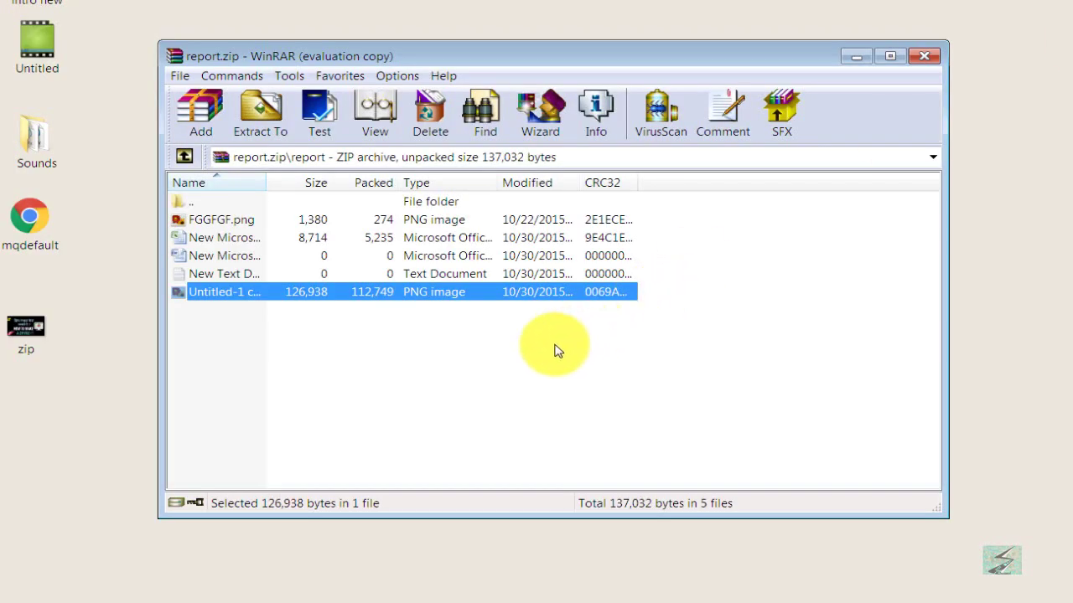
pyautogui.click(461, 371)
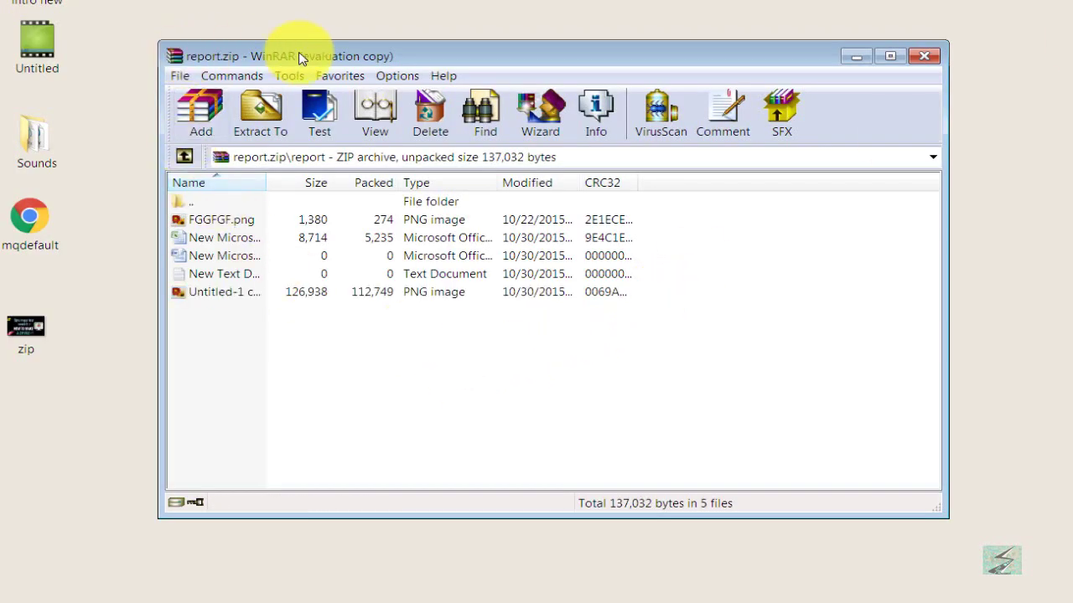
pyautogui.click(924, 56)
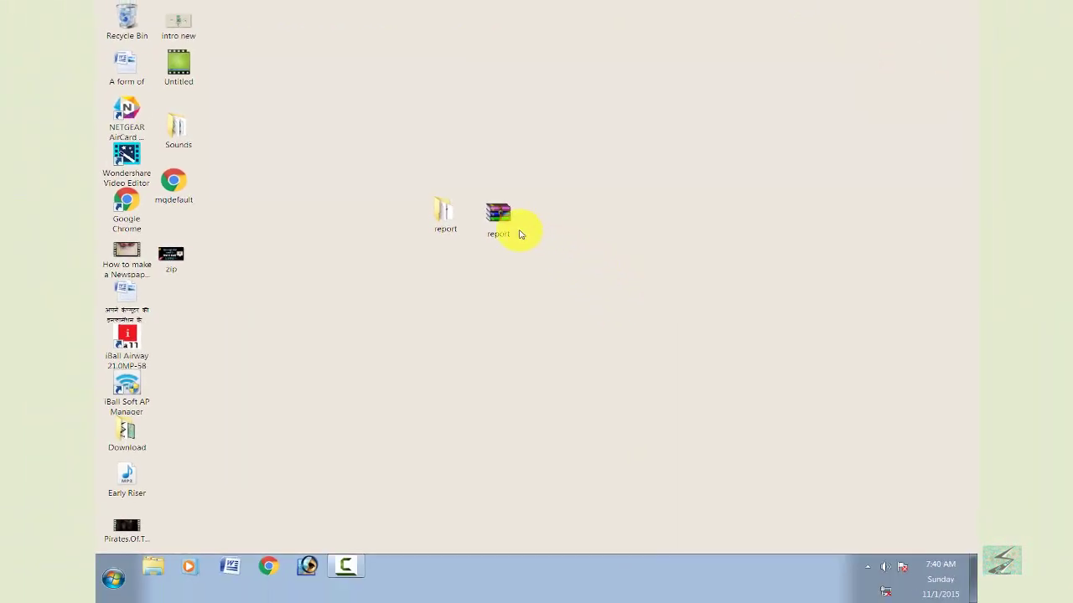
pyautogui.click(749, 340)
pyautogui.click(499, 212)
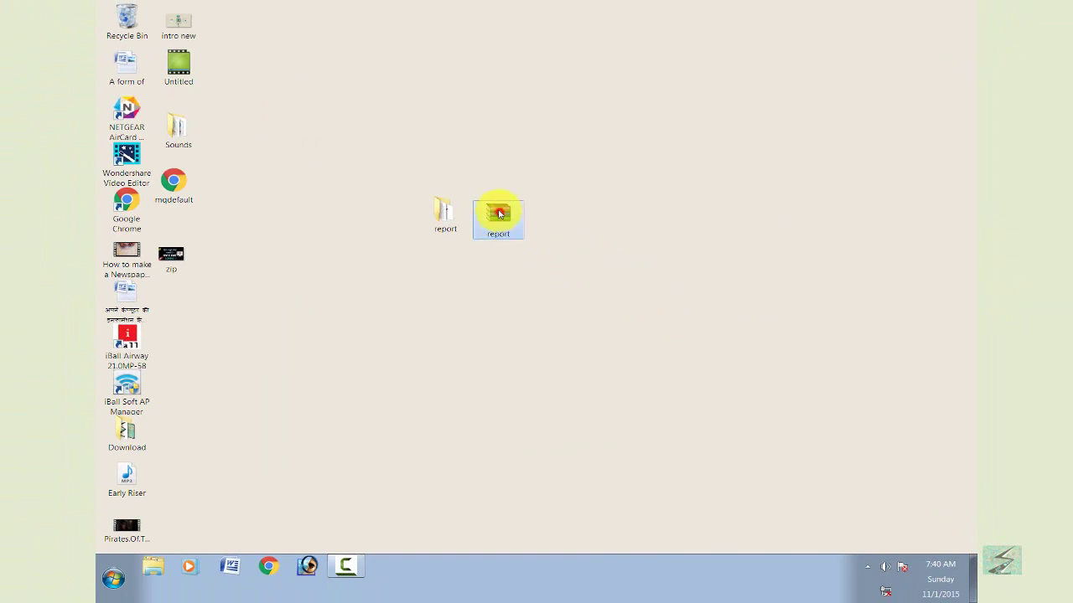
pyautogui.click(791, 349)
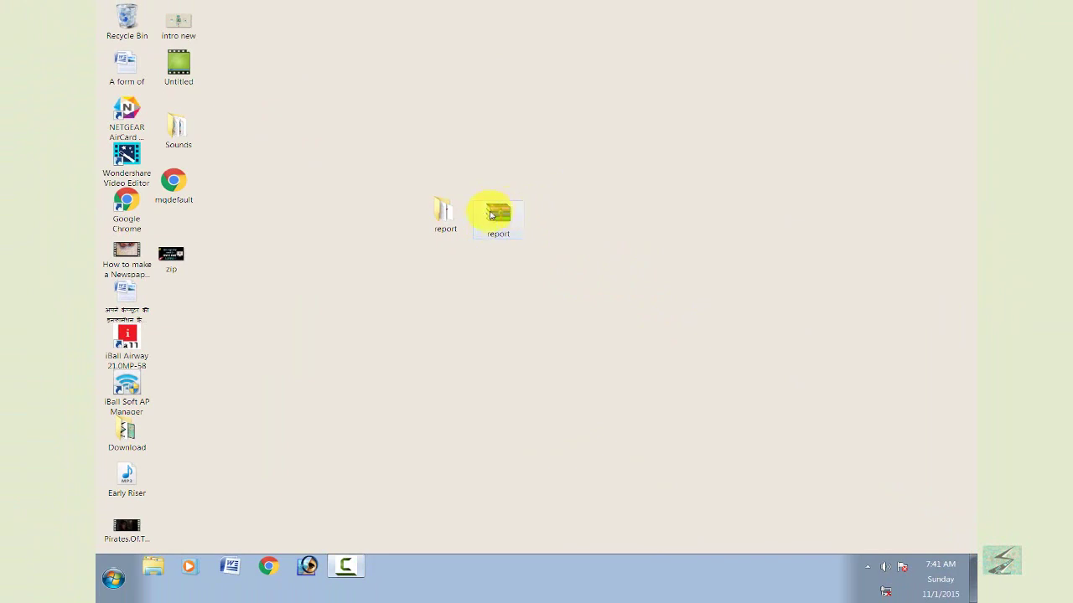
# Reopen the report archive and display the Untitled-1 copy picture from its report folder again, closing both windows when done.
pyautogui.doubleClick(504, 220)
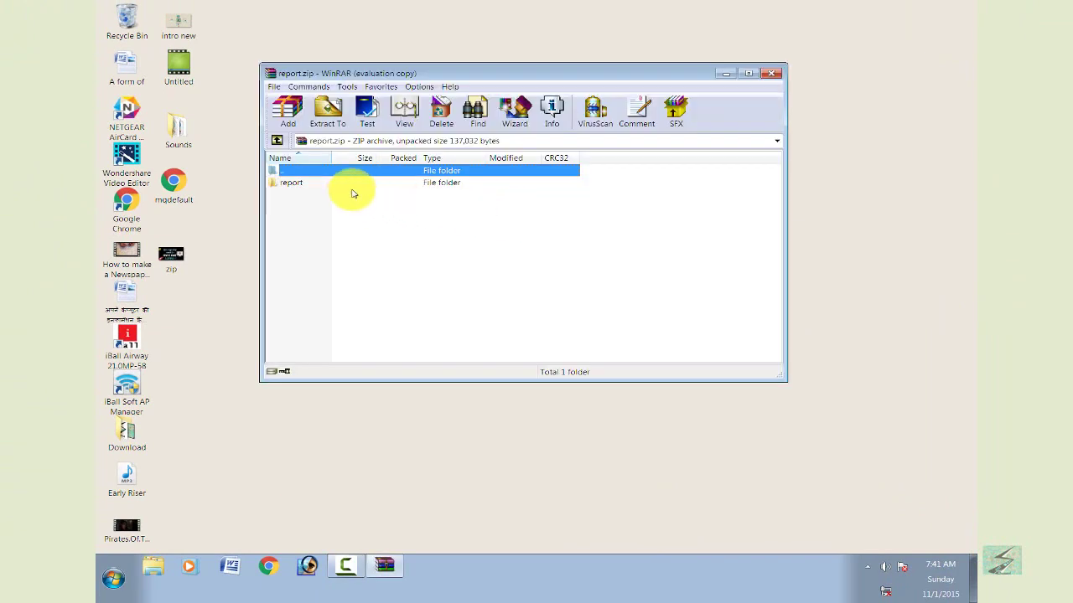
pyautogui.click(301, 185)
pyautogui.doubleClick(301, 184)
pyautogui.doubleClick(304, 233)
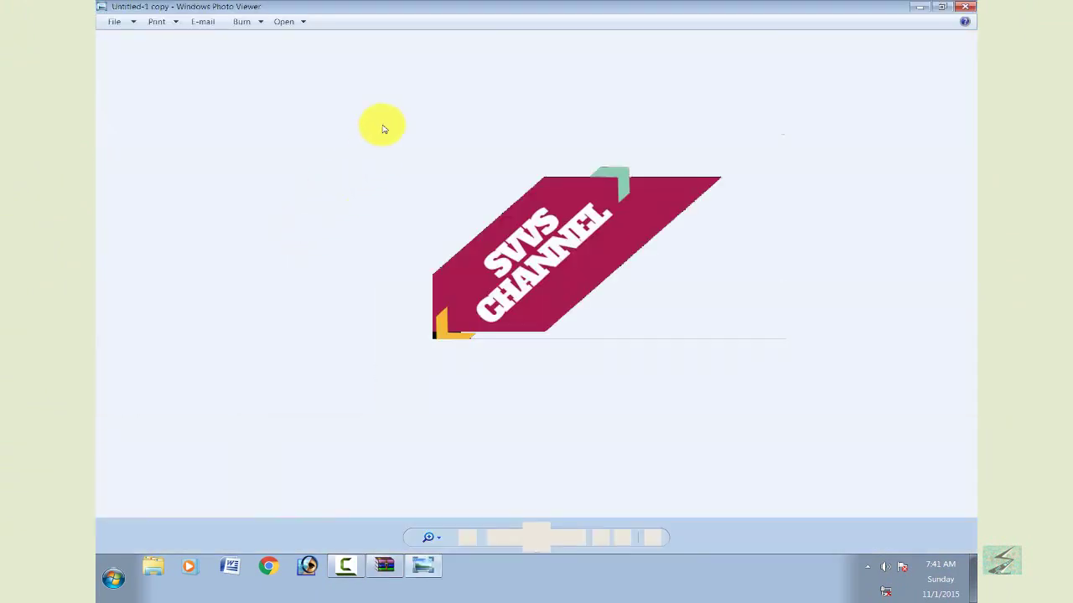
pyautogui.click(966, 7)
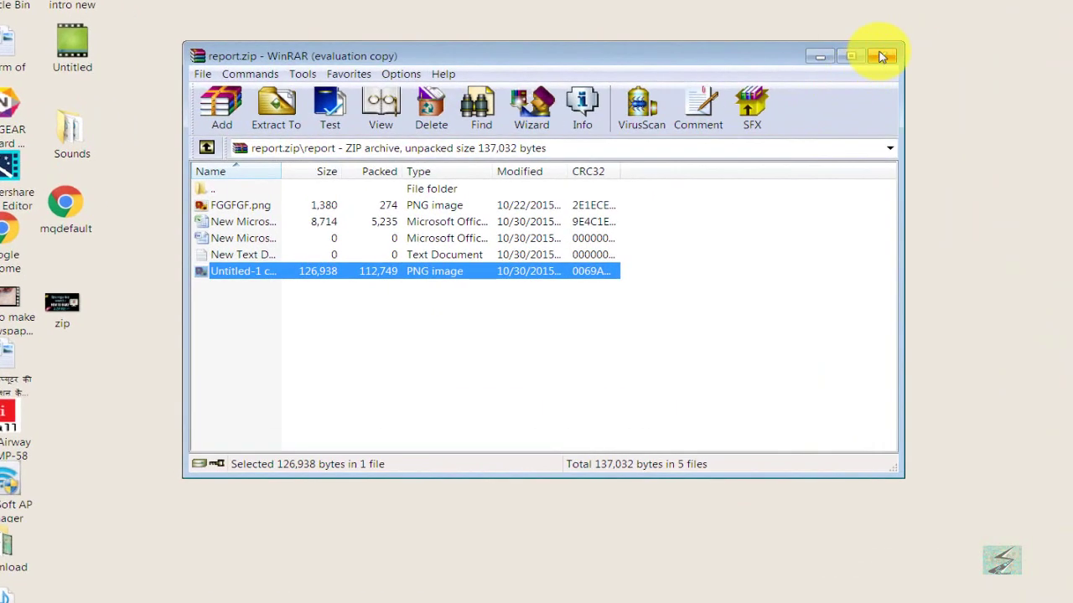
pyautogui.click(771, 72)
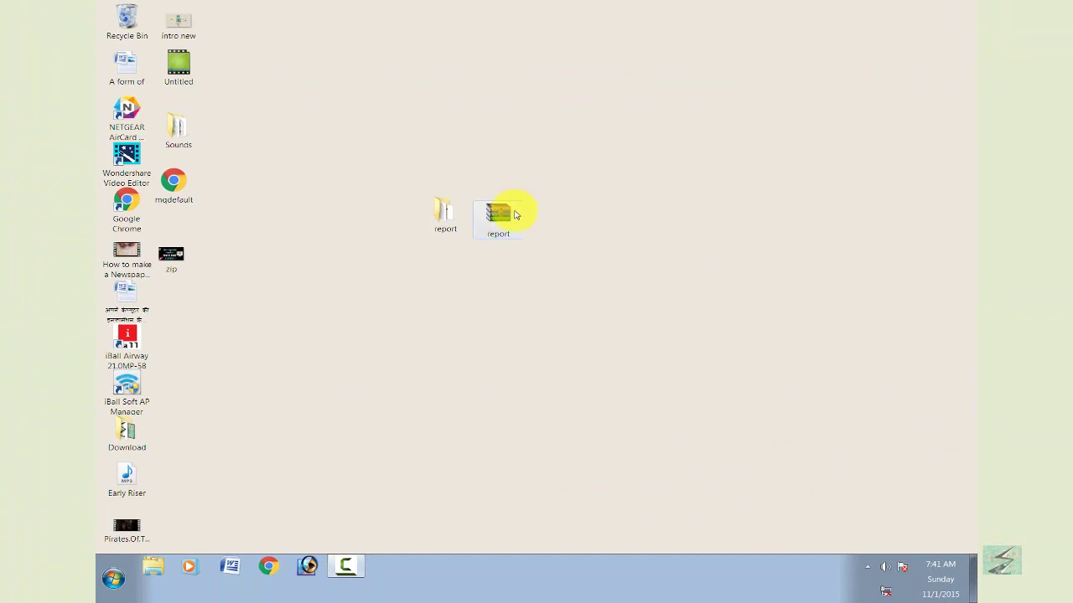
# Open the report archive at its top level once more and close it to return to the desktop.
pyautogui.doubleClick(494, 221)
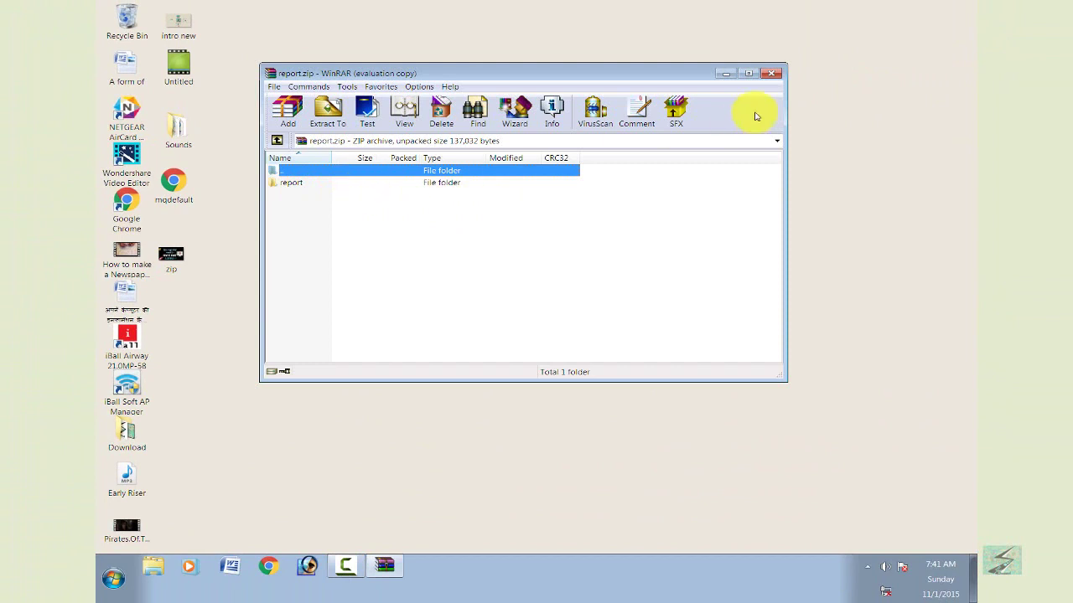
pyautogui.click(771, 73)
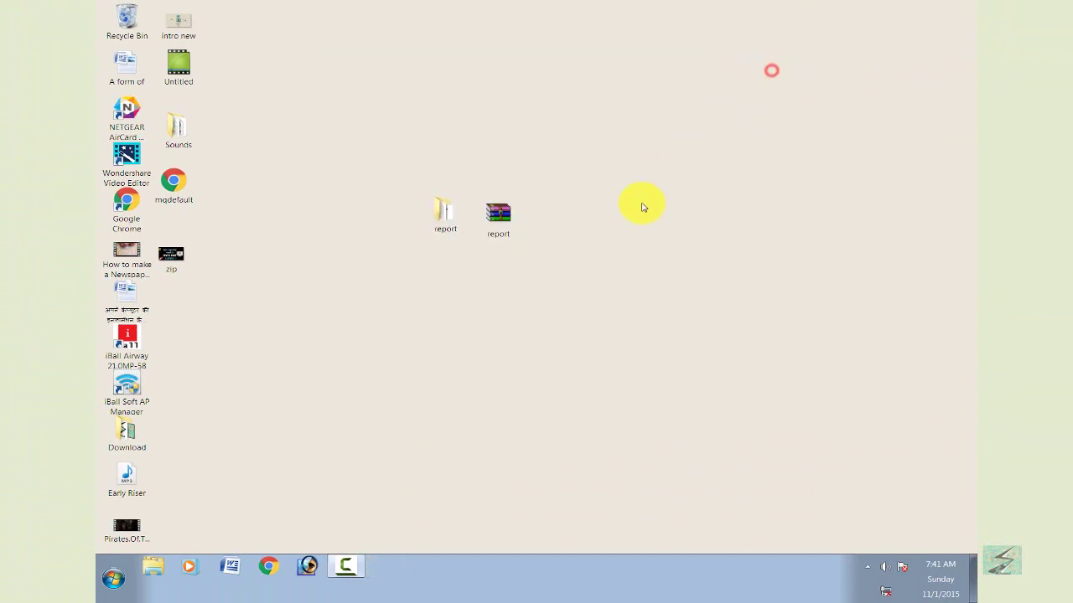
pyautogui.rightClick(562, 204)
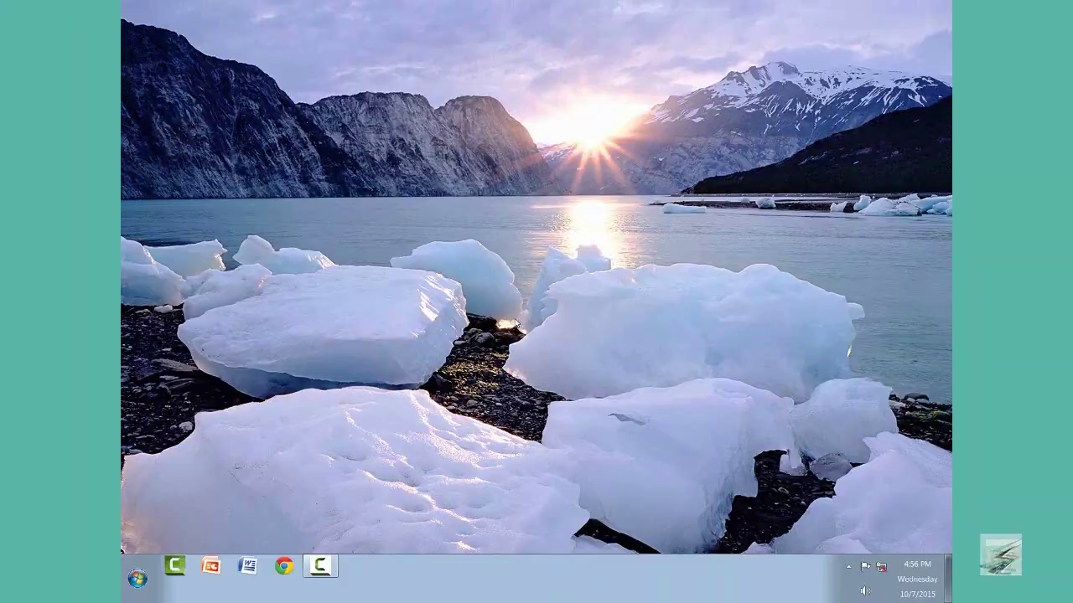